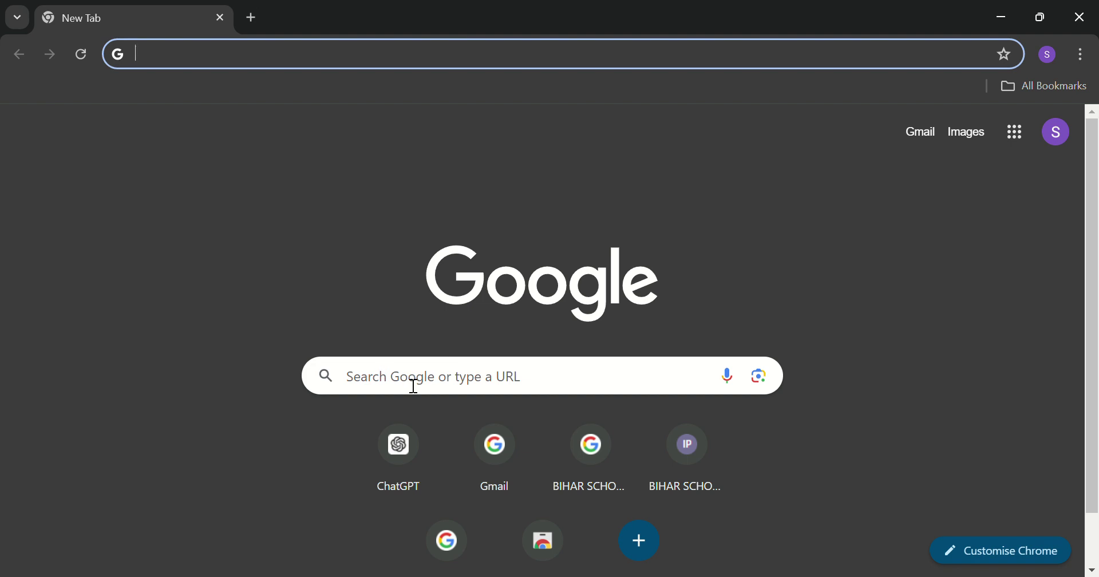
# Search Google for 'anm gnm admit card' using the address bar suggestion after typing 'anm'.
pyautogui.write('anm-gnm image')
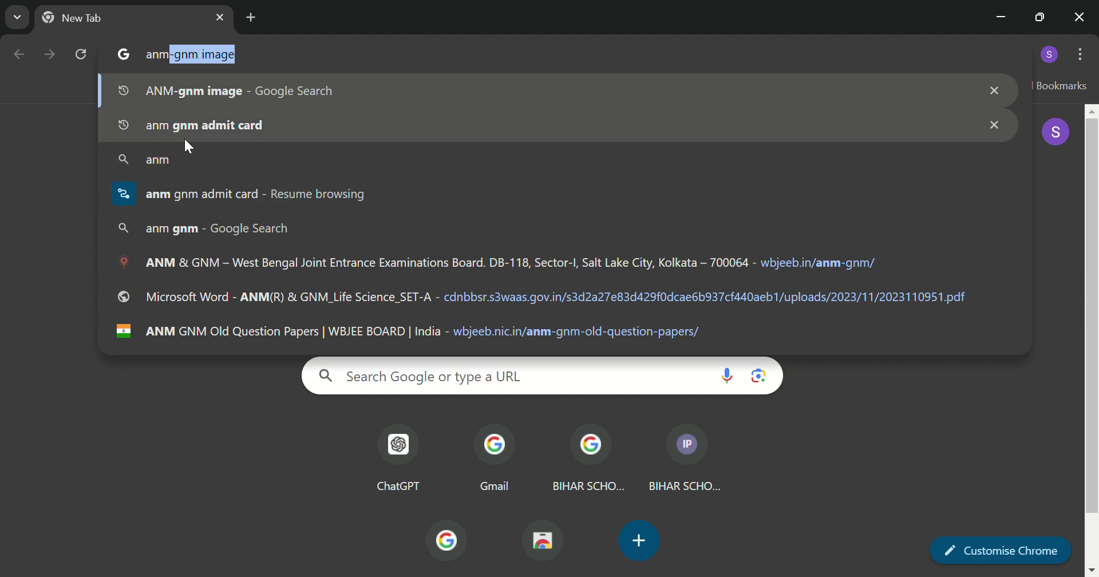
pyautogui.click(212, 126)
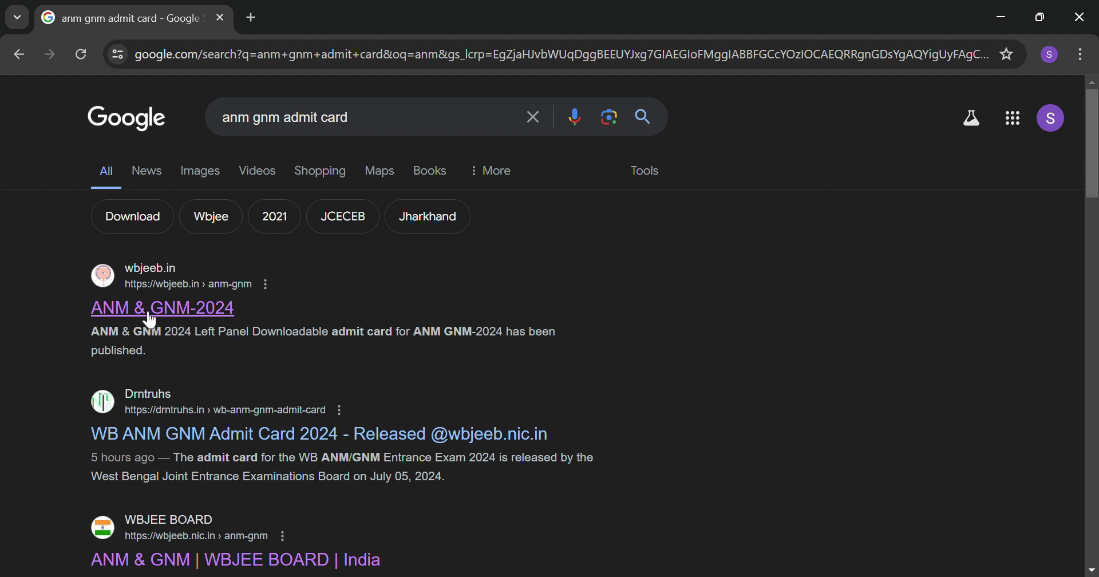
# Open the wbjeeb.in ANM & GNM-2024 page and its 'Download Admit Card for ANM(R) & GNM-2024' link.
pyautogui.click(182, 311)
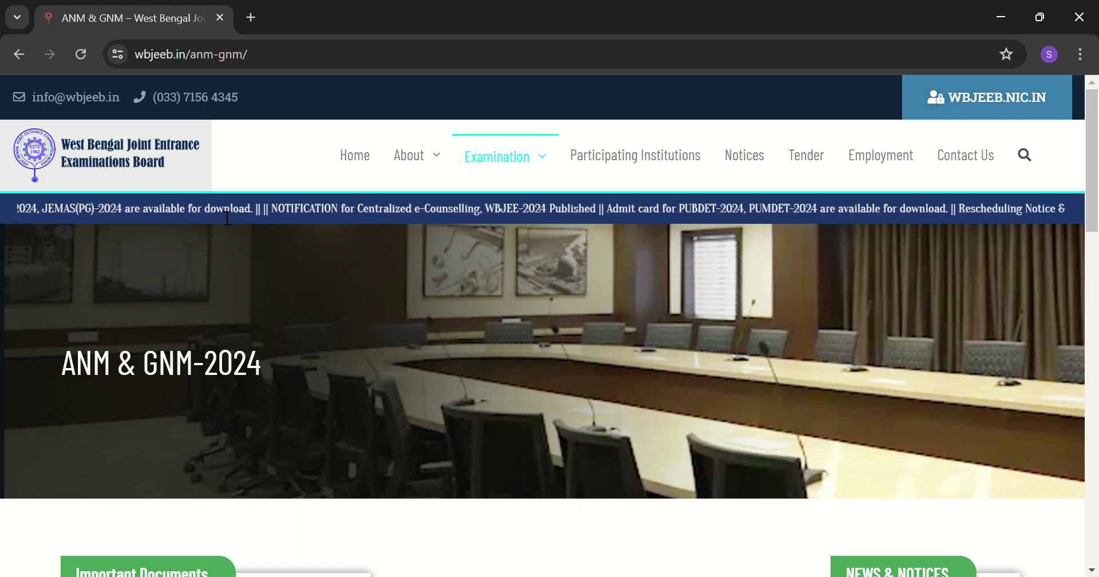
pyautogui.scroll(-4, 544, 278)
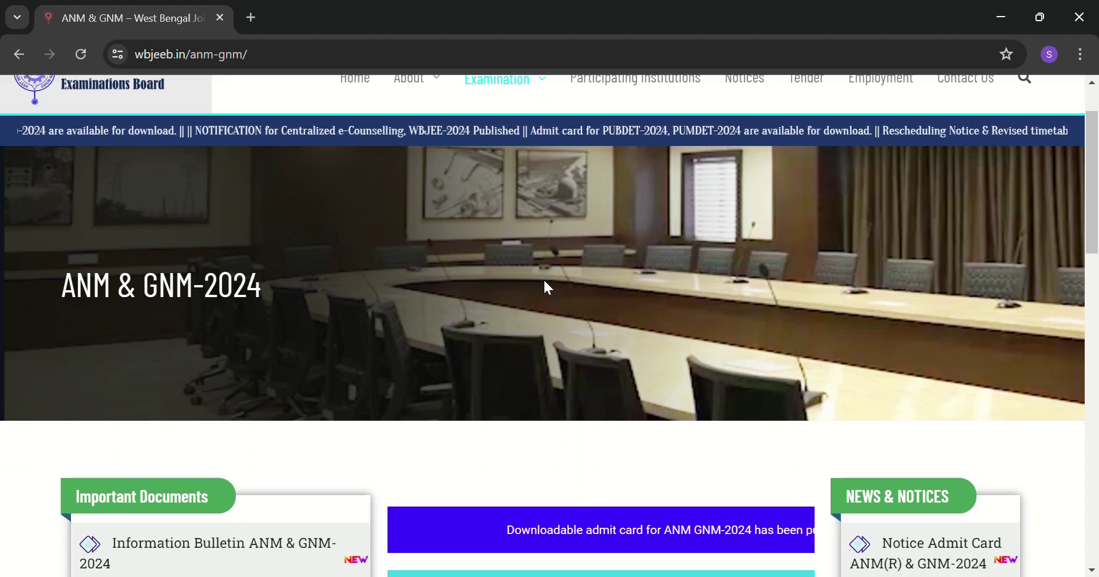
pyautogui.scroll(4, 437, 299)
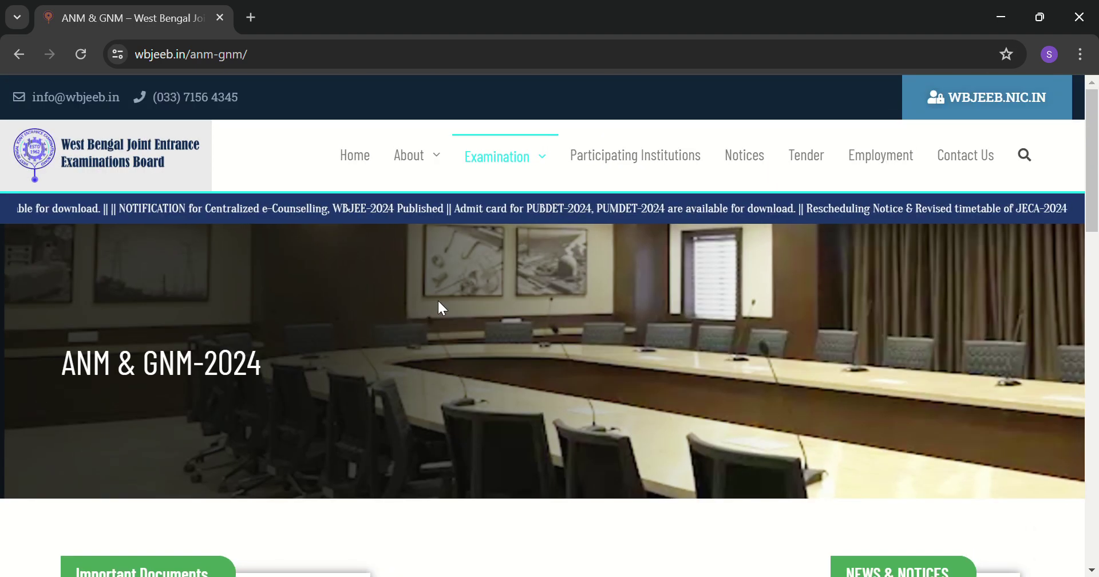
pyautogui.scroll(-4, 438, 299)
pyautogui.scroll(-2, 510, 318)
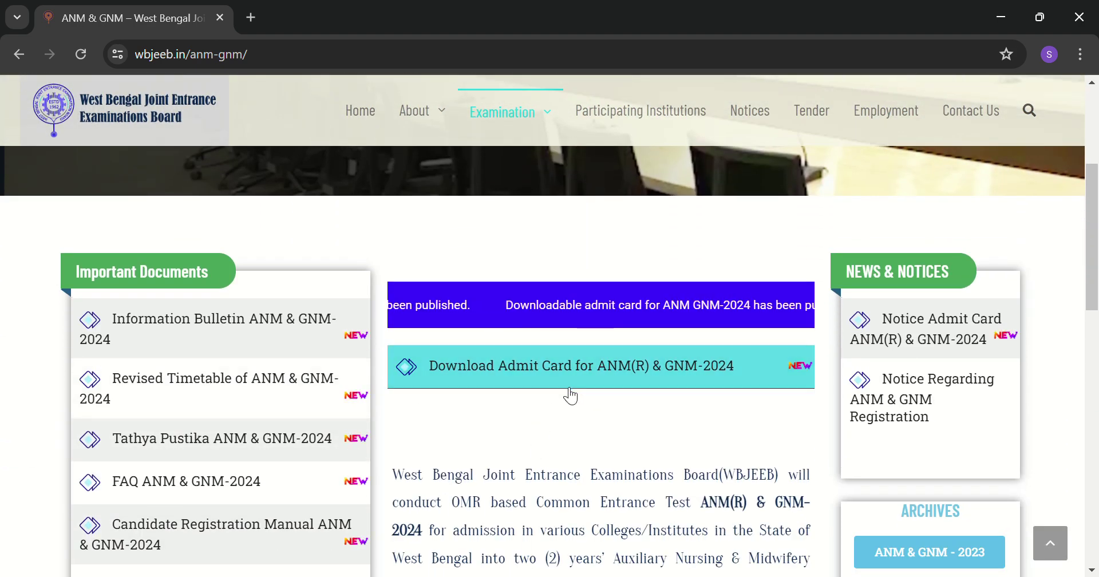
pyautogui.scroll(-2, 591, 391)
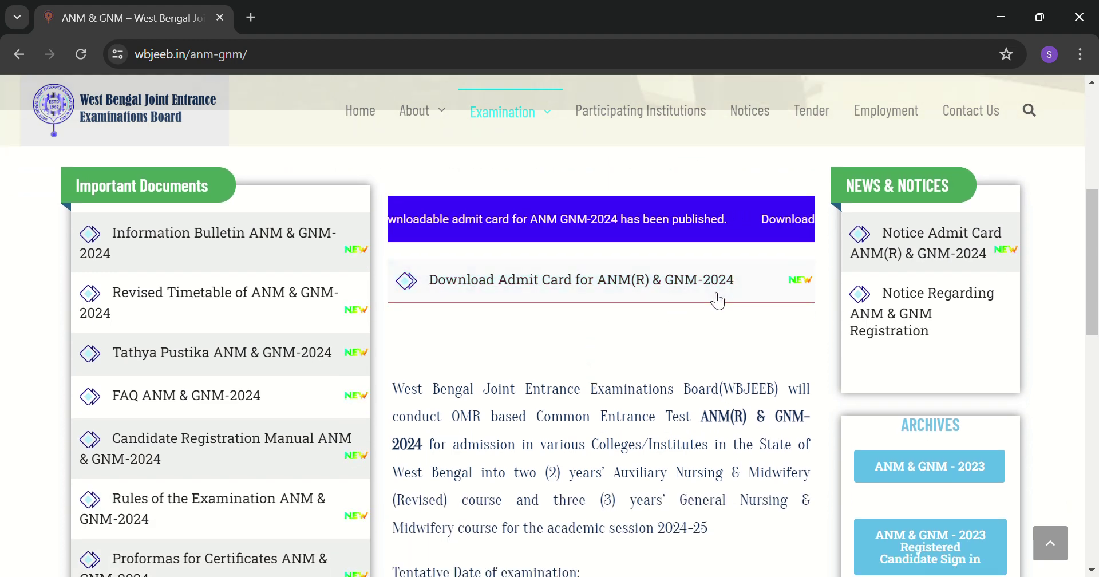
pyautogui.click(545, 292)
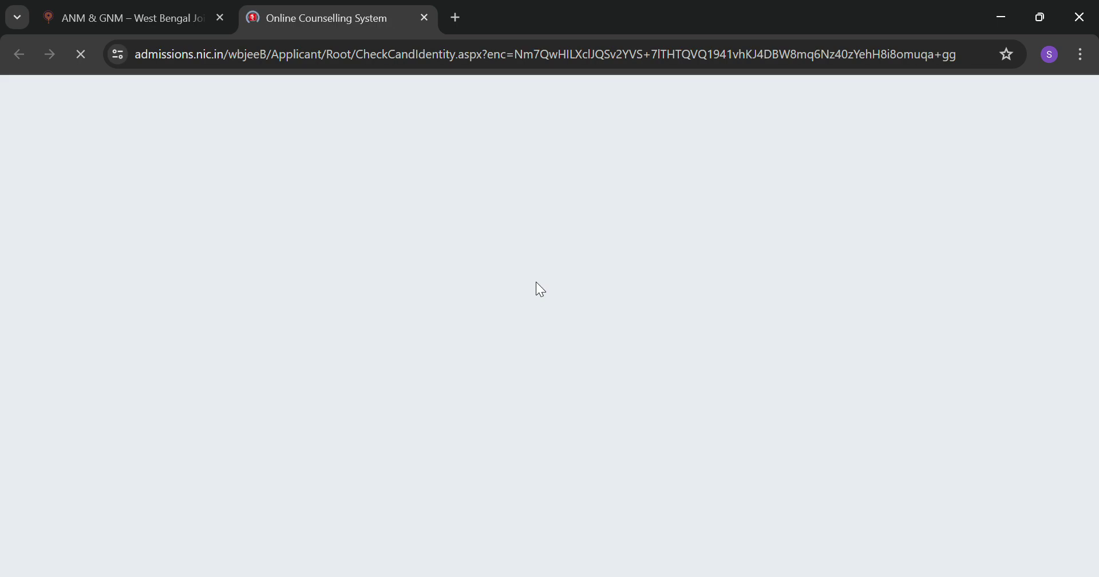
# Enter the candidate's application number in the sign-in form.
pyautogui.scroll(-4, 256, 268)
pyautogui.scroll(2, 301, 276)
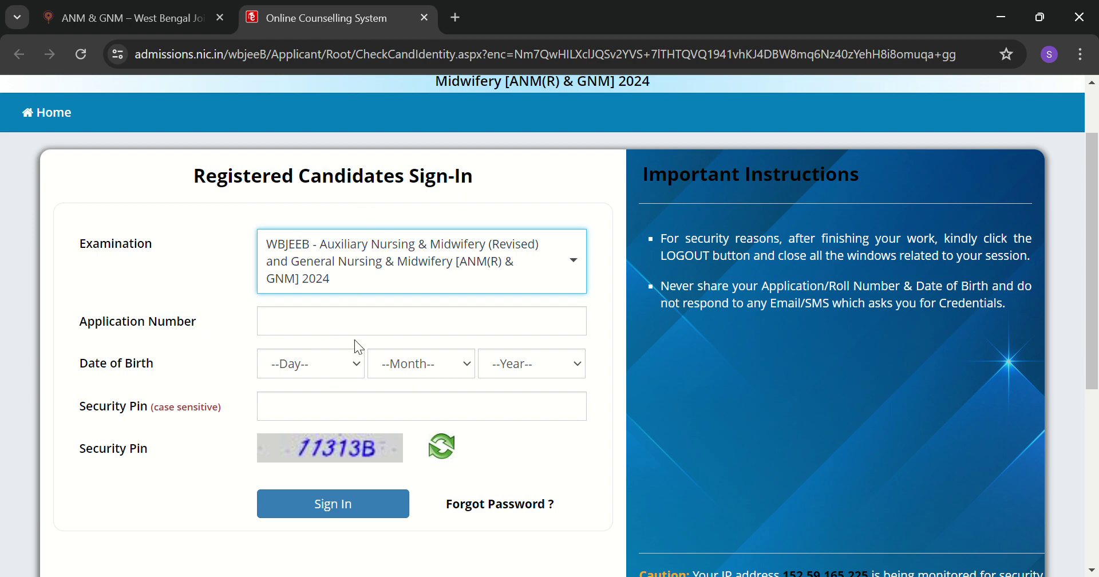
pyautogui.click(340, 338)
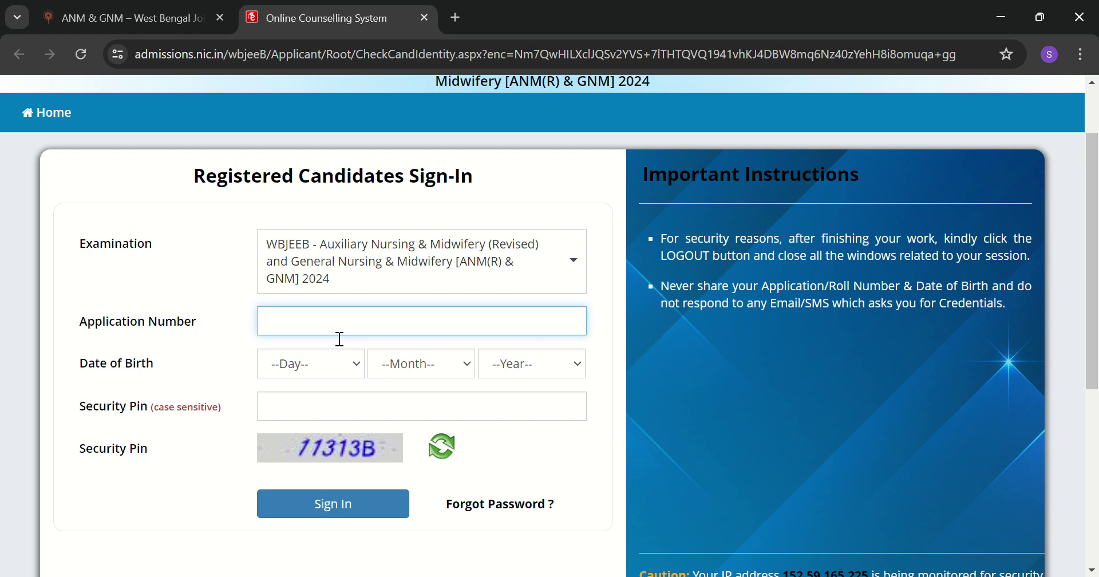
# Select the candidate's day, month and year of birth, and enter the displayed security pin.
pyautogui.click(363, 370)
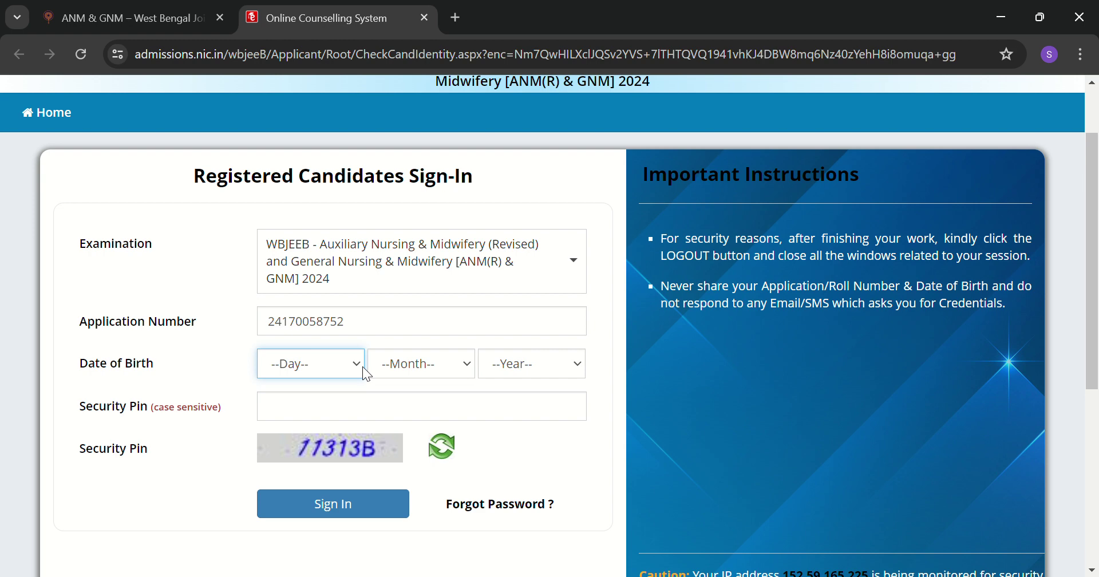
pyautogui.press('Down')
pyautogui.press('Down')
pyautogui.click(474, 366)
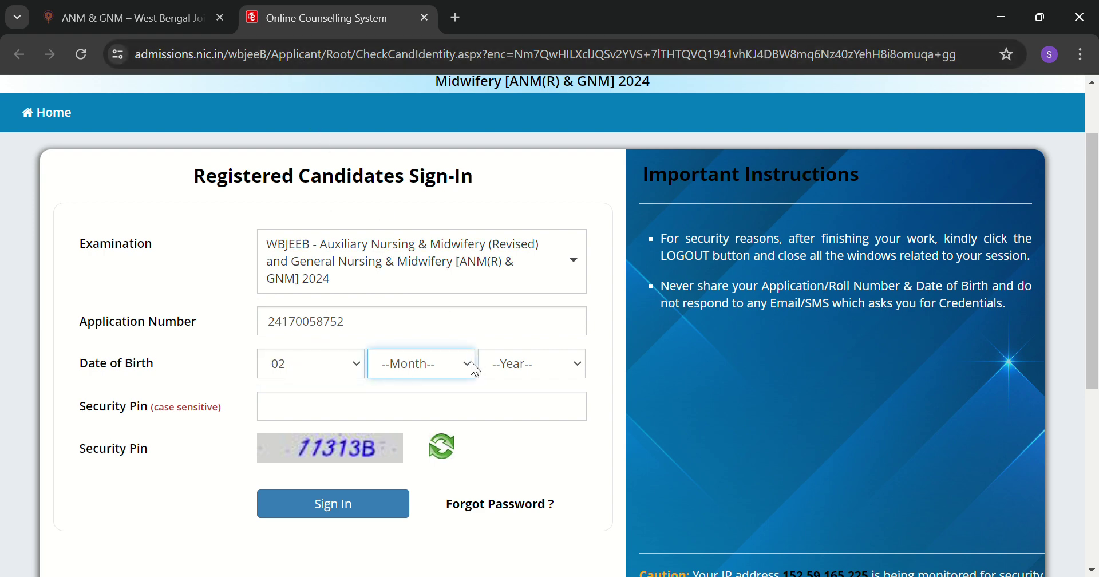
pyautogui.press('Down')
pyautogui.press('Down')
pyautogui.press('Down')
pyautogui.press('Down')
pyautogui.press('Down')
pyautogui.press('Down')
pyautogui.click(576, 372)
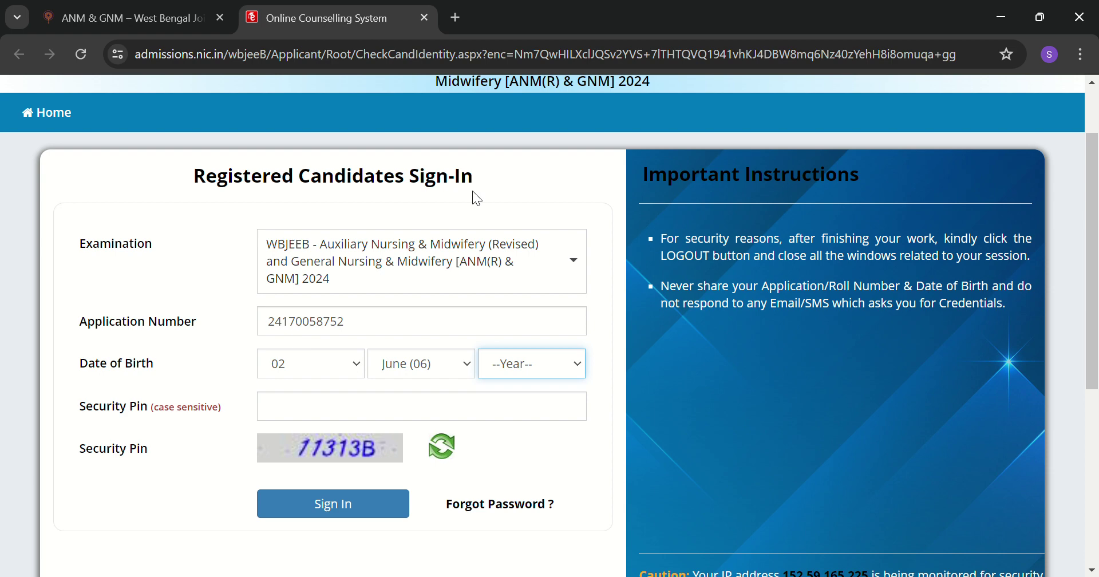
pyautogui.write('2004')
pyautogui.click(365, 414)
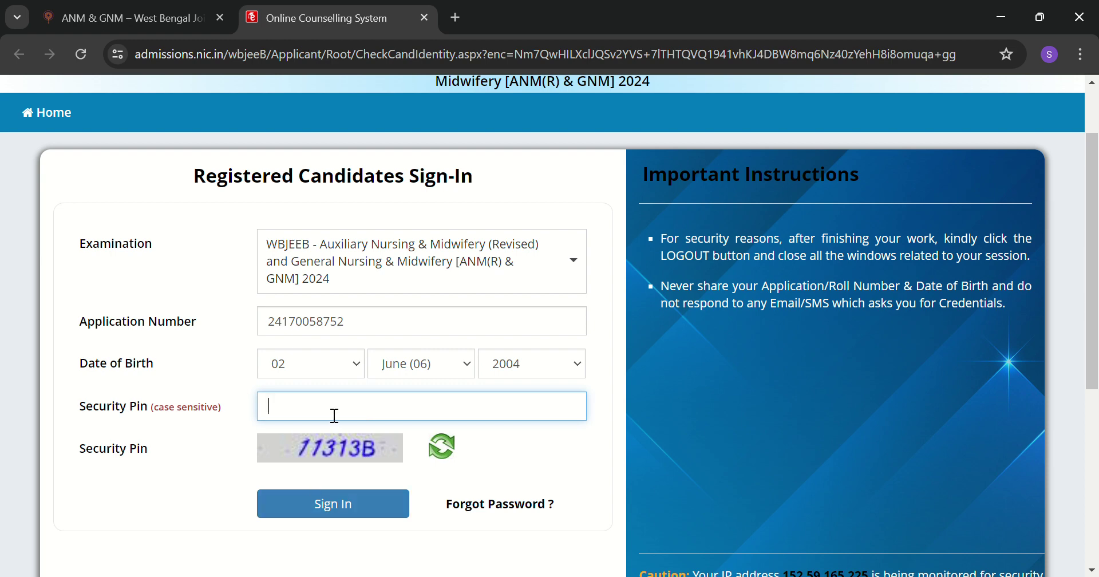
pyautogui.write('11313B')
# Sign in and open the View/Download Admit Card tile on the candidate dashboard.
pyautogui.click(353, 492)
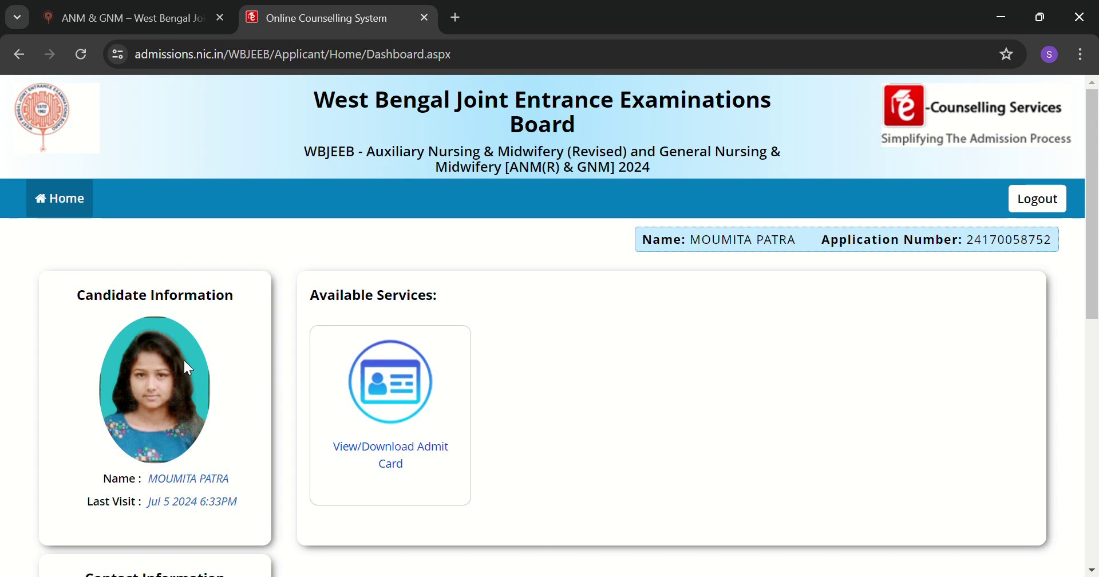
pyautogui.scroll(-3, 149, 510)
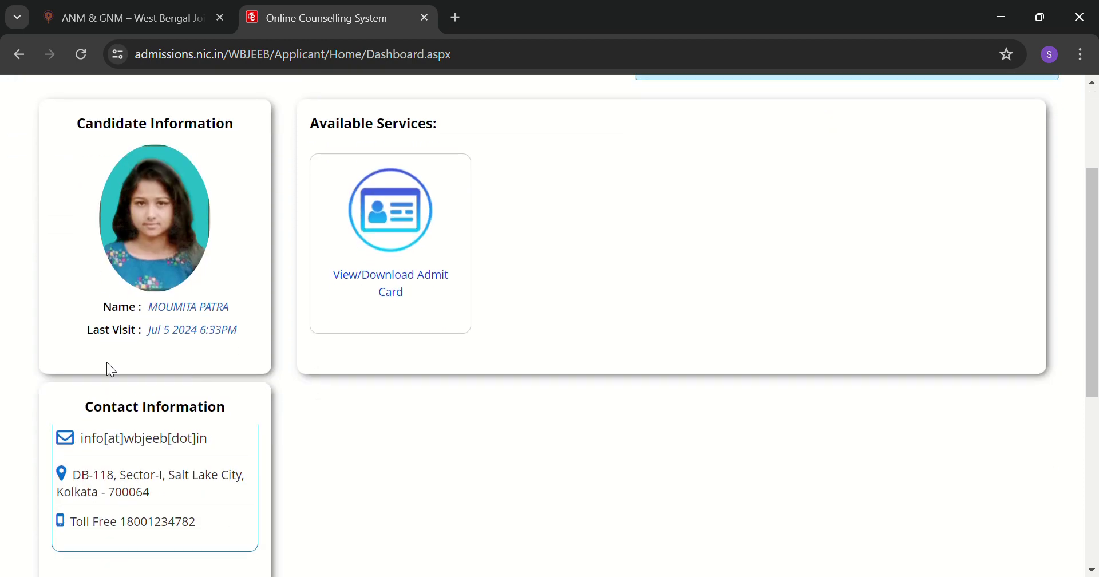
pyautogui.scroll(3, 162, 343)
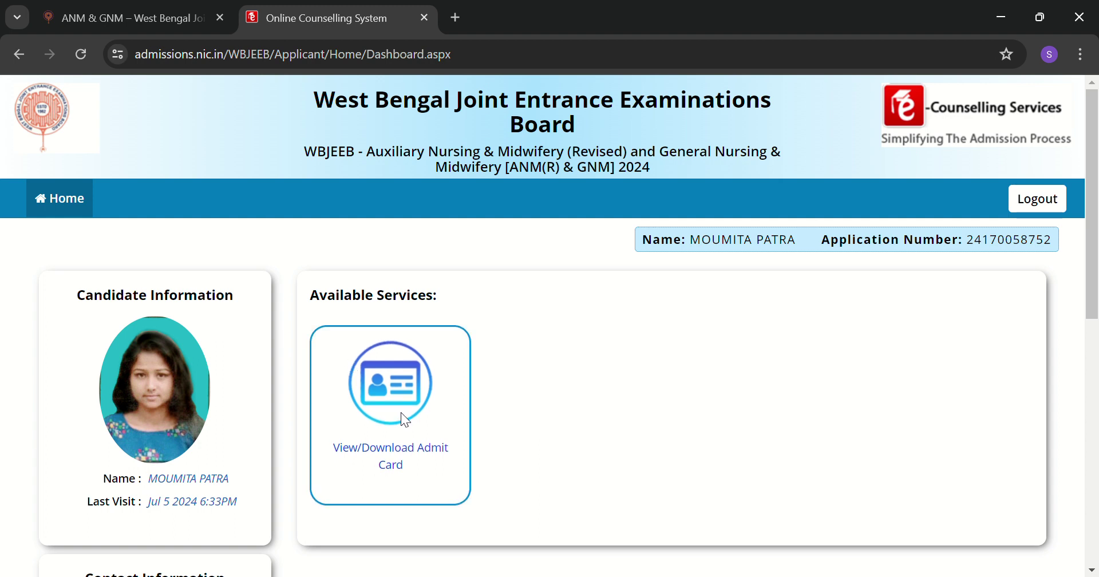
pyautogui.scroll(-2, 400, 412)
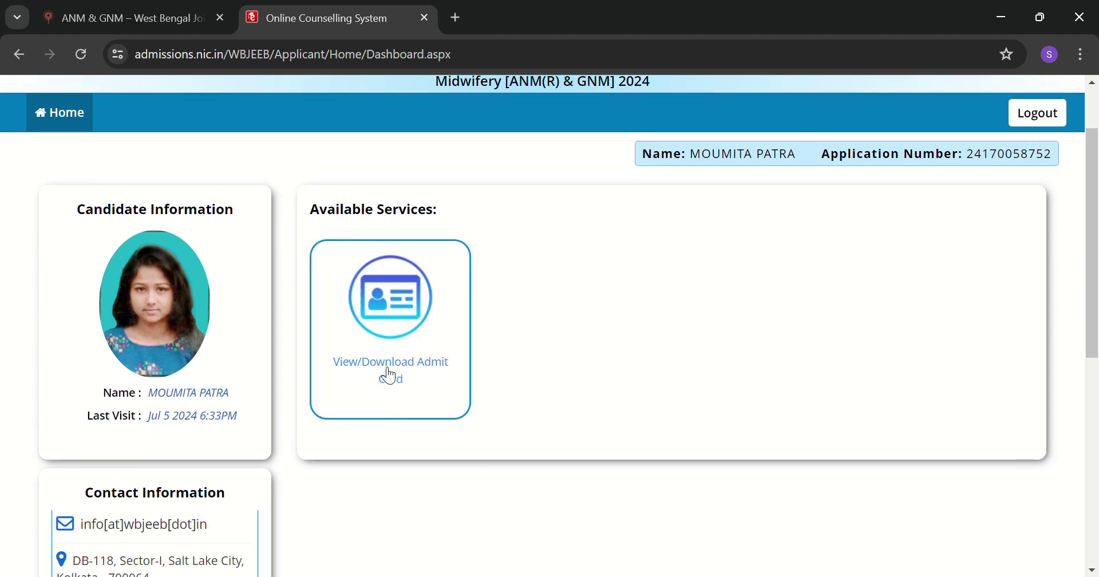
pyautogui.click(420, 374)
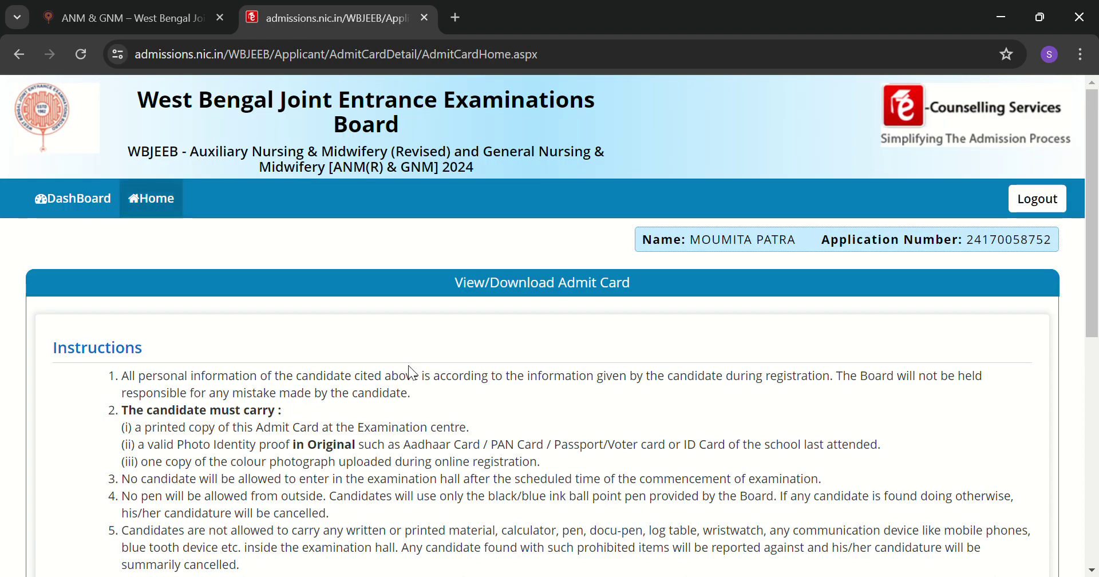
# Read through the candidate instructions and press the green Download Admit Card button.
pyautogui.scroll(-2, 417, 375)
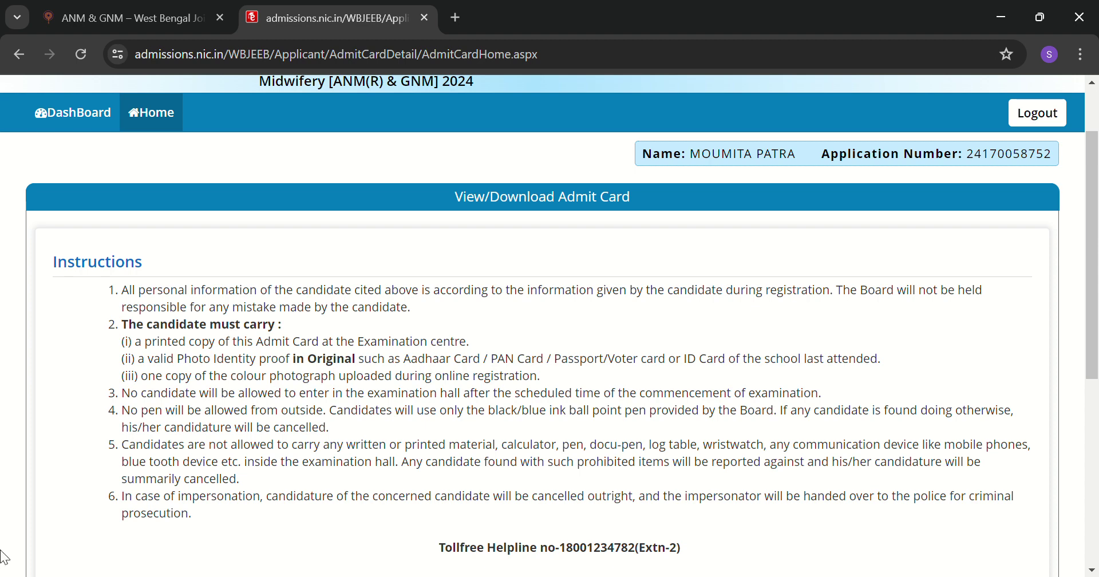
pyautogui.scroll(-1, 343, 458)
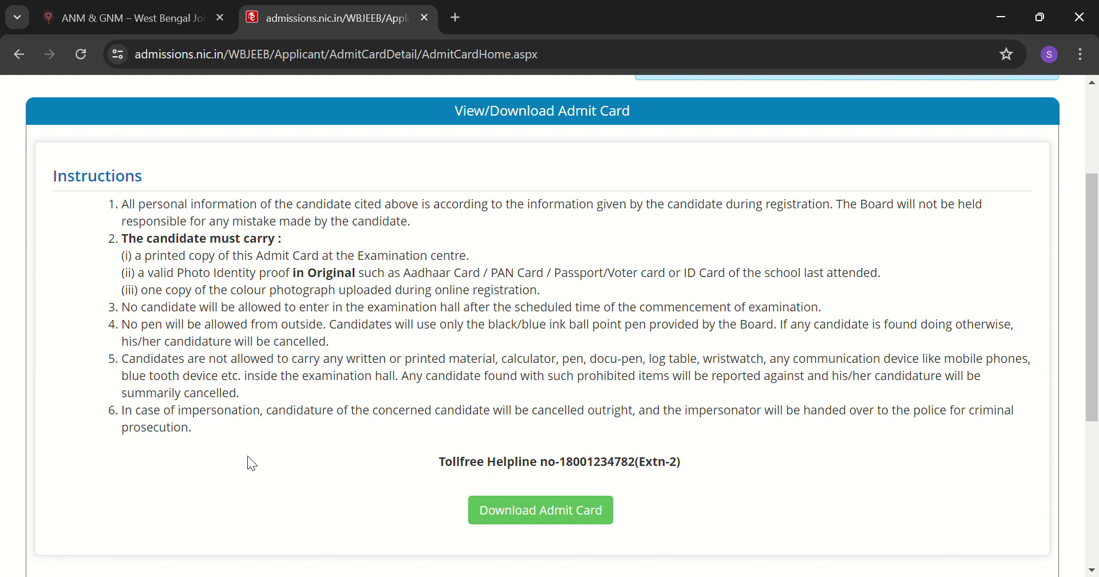
pyautogui.scroll(-1, 552, 387)
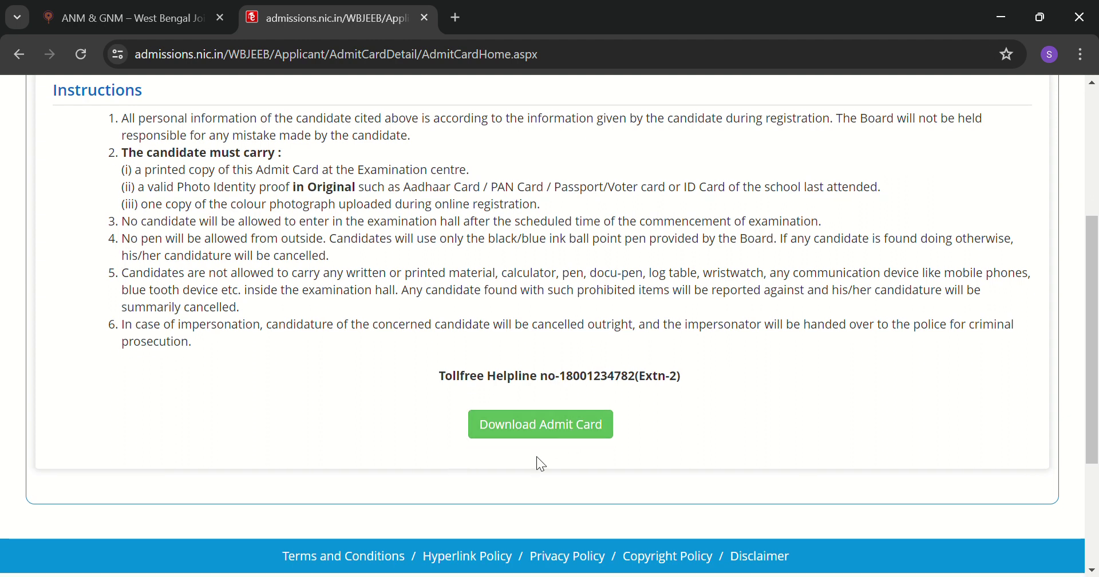
pyautogui.click(532, 430)
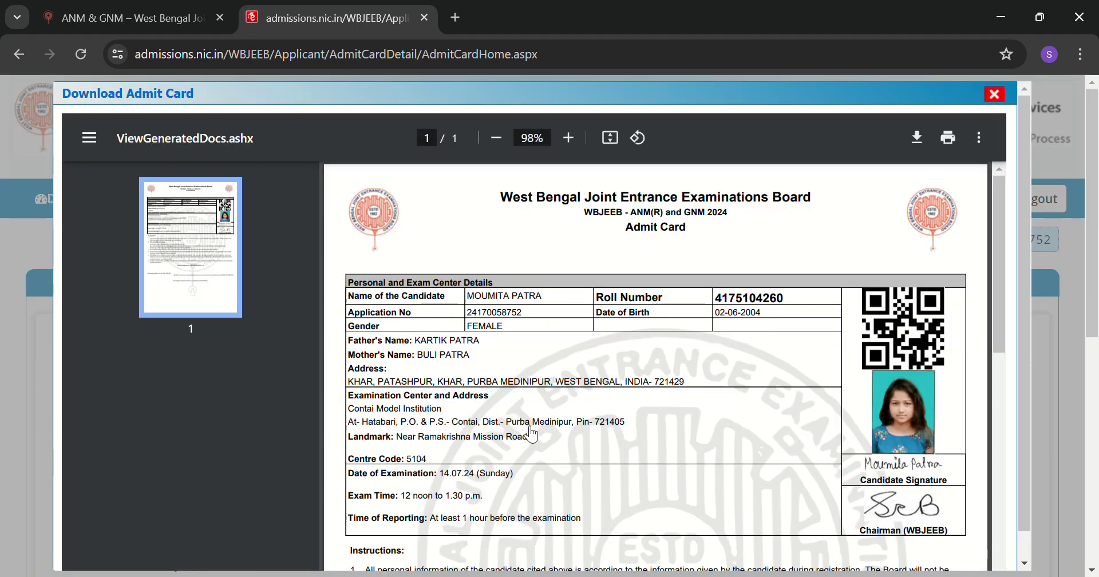
# Download a copy of the ANM(R) & GNM 2024 admit card PDF from the viewer.
pyautogui.scroll(-3, 694, 330)
pyautogui.scroll(-5, 694, 332)
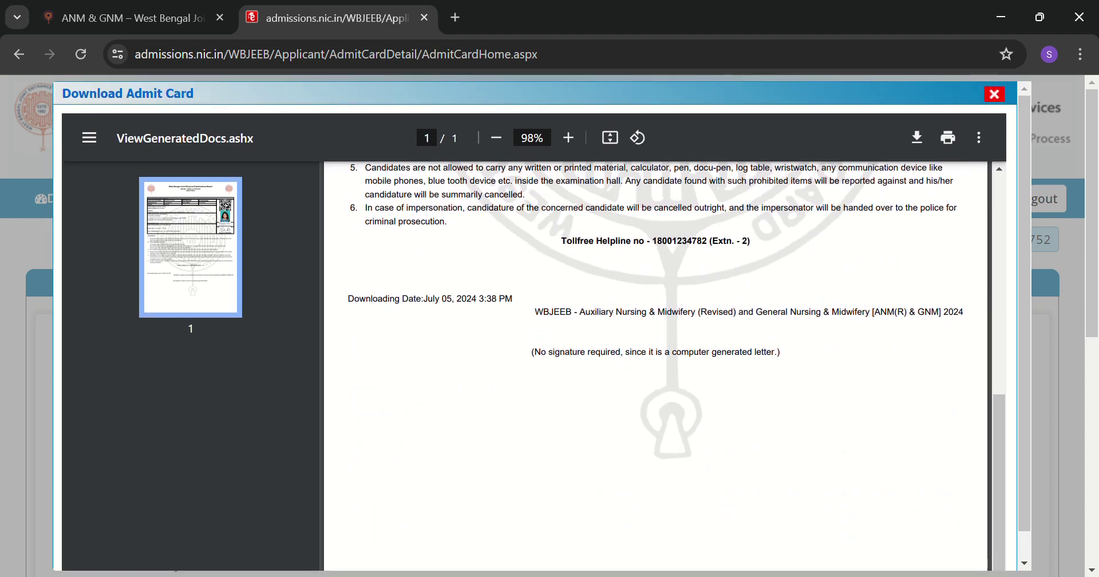
pyautogui.scroll(10, 871, 286)
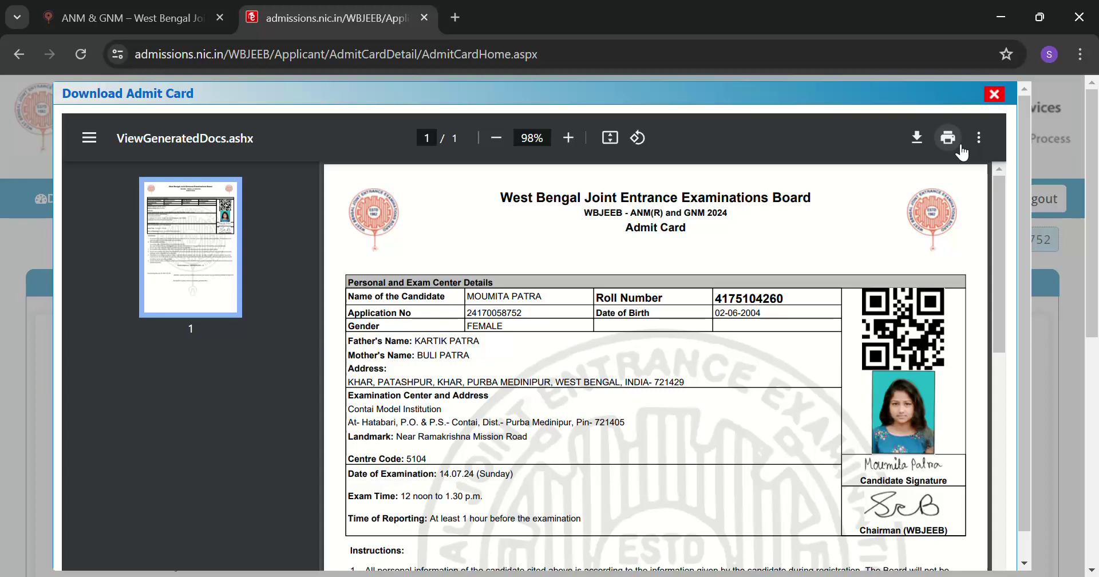
pyautogui.click(917, 139)
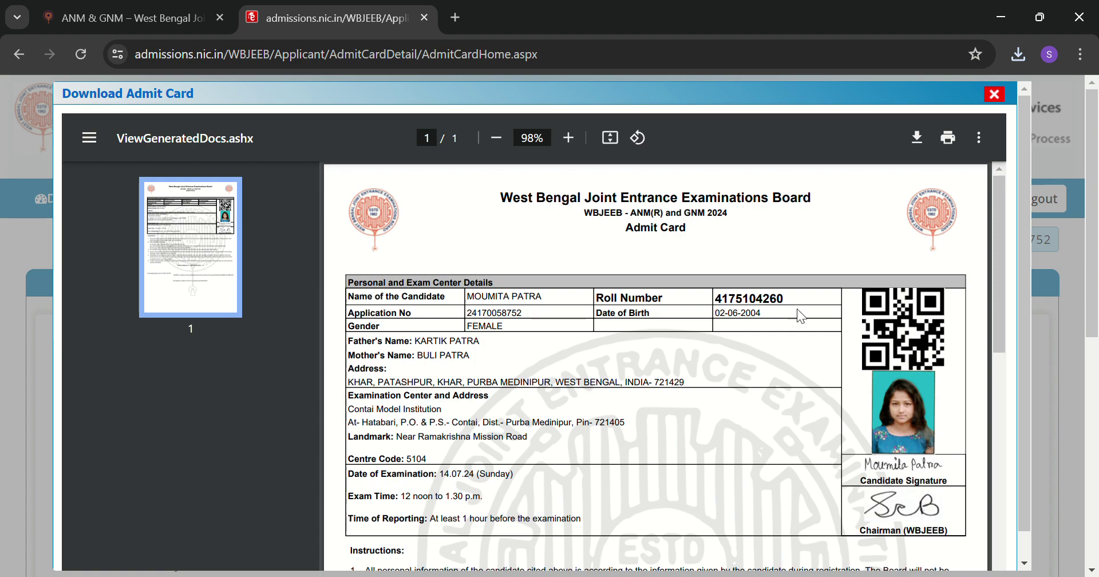
# Review the admit card: exam on 14.07.24, 12 noon to 1.30 p.m., centre 5104.
pyautogui.scroll(-8, 780, 312)
pyautogui.scroll(-3, 698, 330)
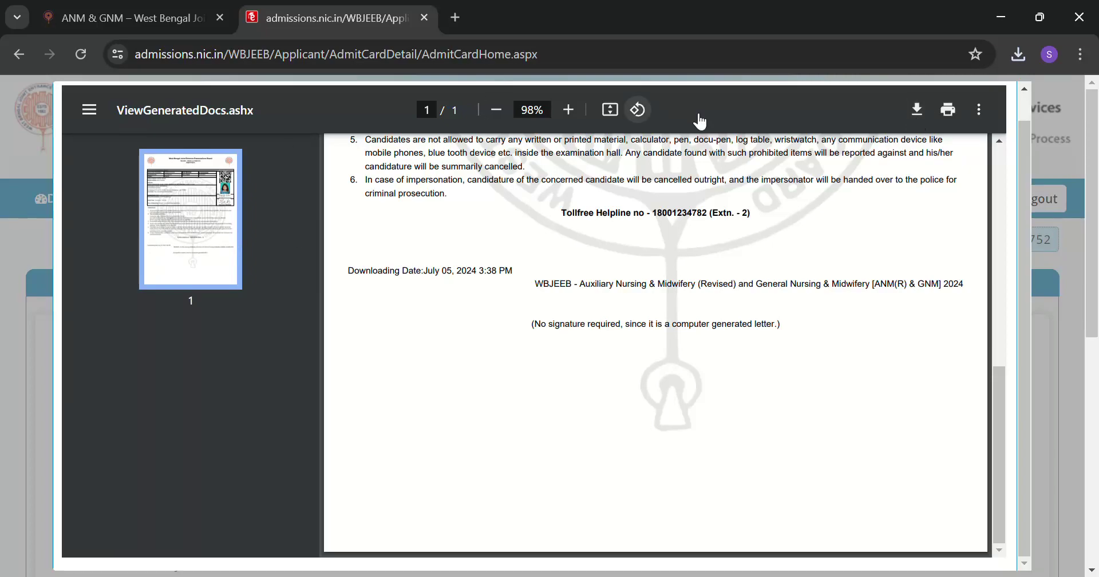
pyautogui.scroll(10, 920, 192)
pyautogui.scroll(1, 920, 192)
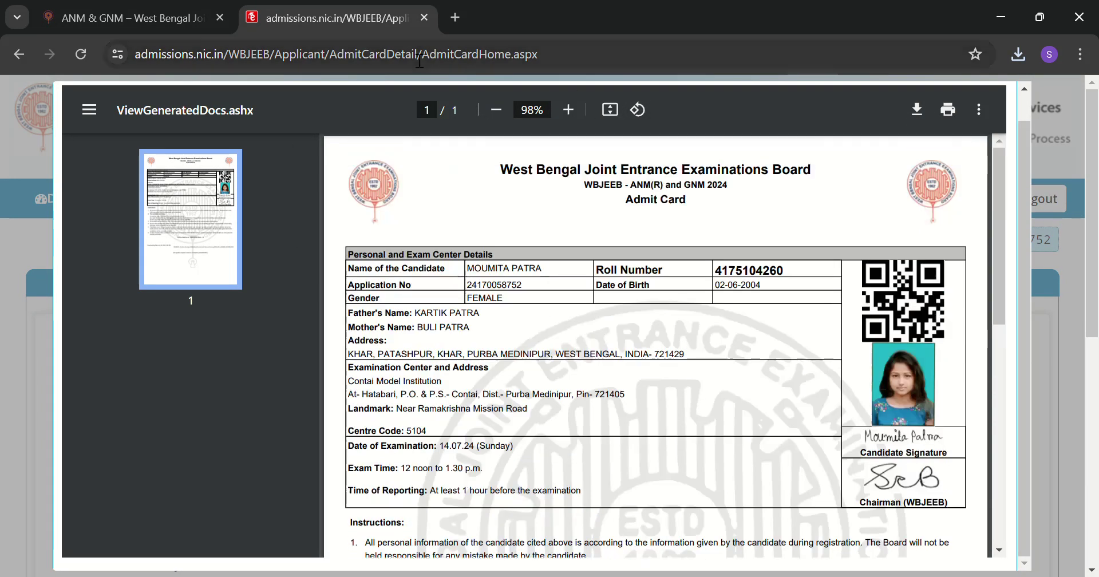
pyautogui.scroll(-10, 615, 393)
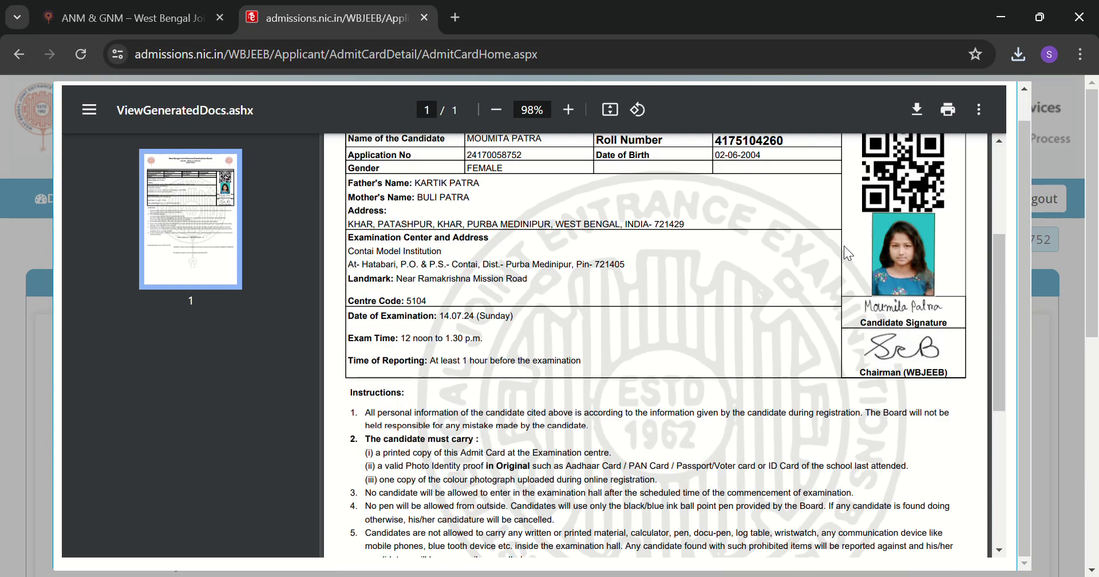